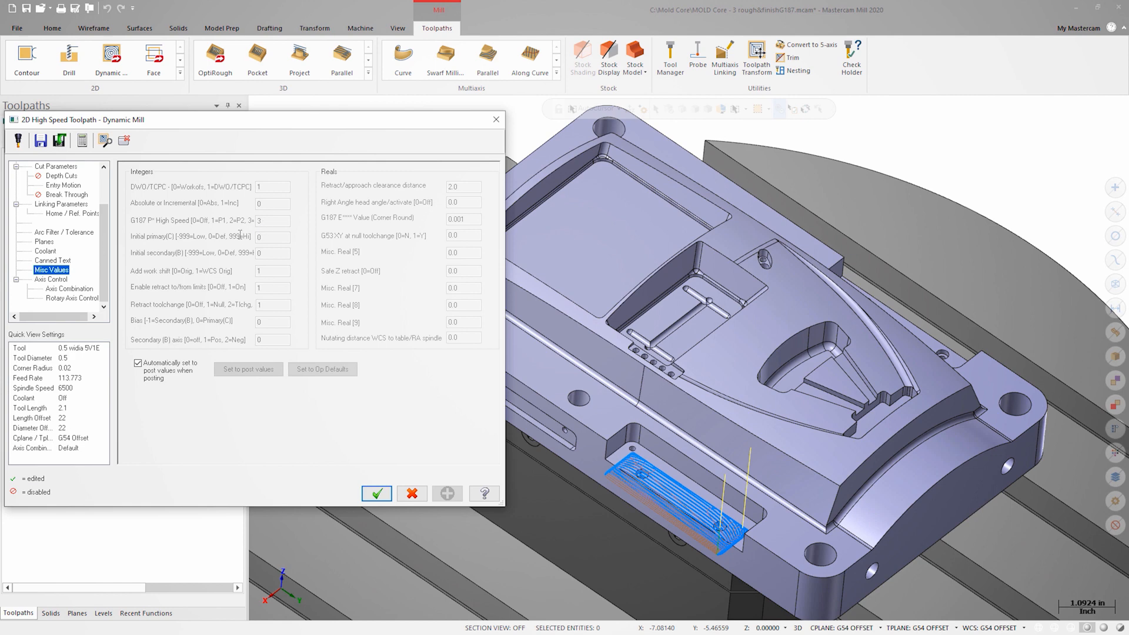
# Turn off automatic post values for the Dynamic Mill roughing operation and set its G187 P high-speed value to 1 and E value to .05.
pyautogui.click(138, 364)
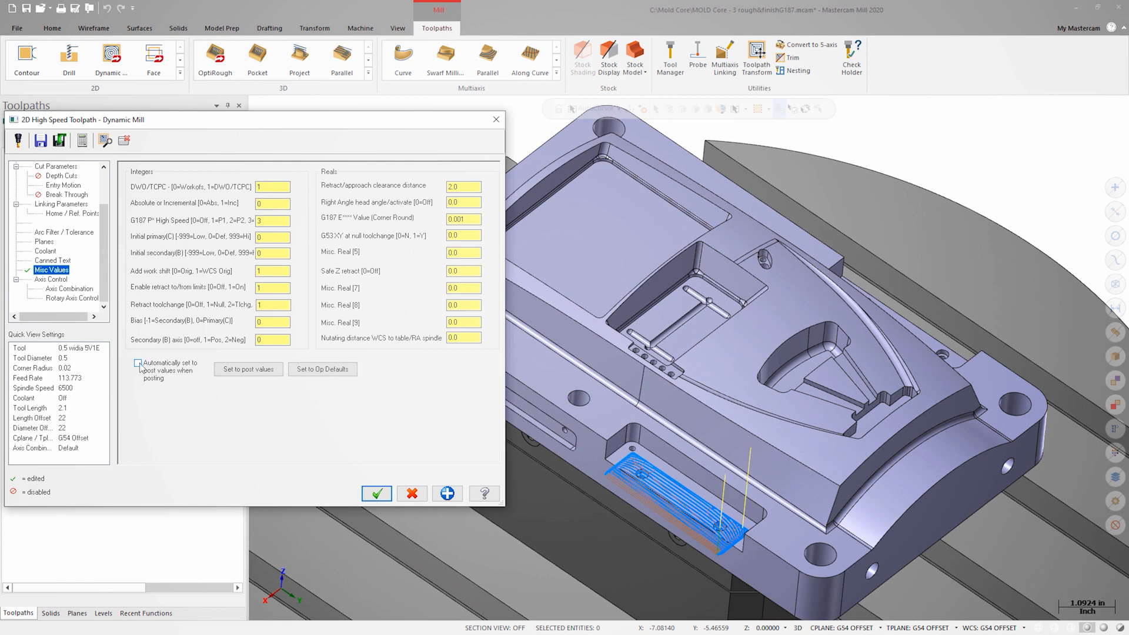
pyautogui.moveTo(270, 222); pyautogui.dragTo(242, 223)
pyautogui.write('1')
pyautogui.click(375, 492)
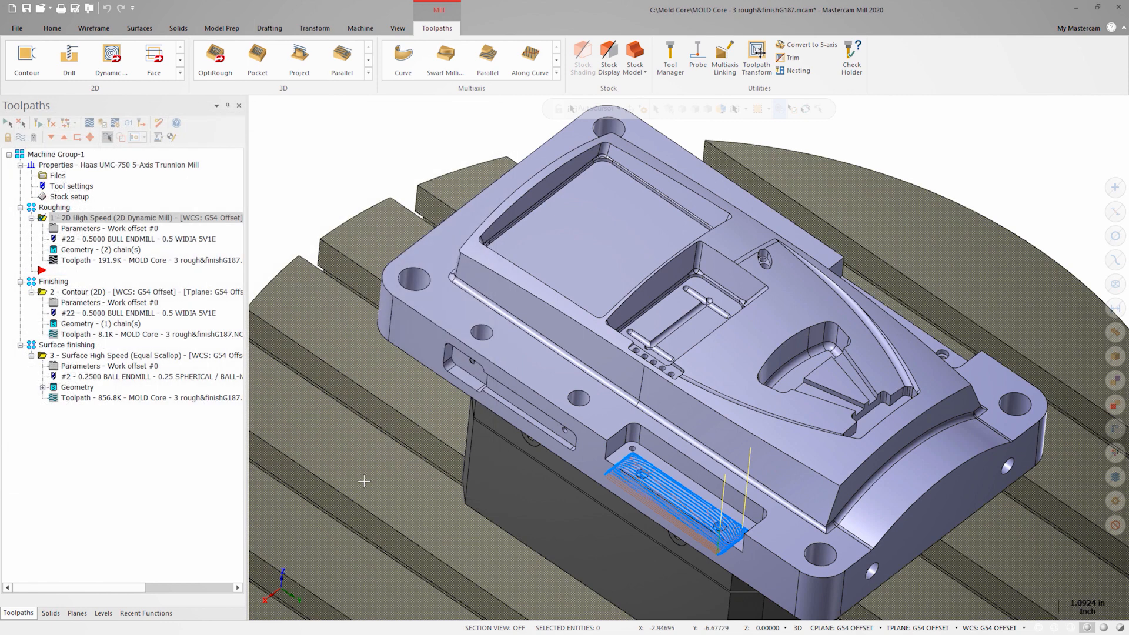
# In the 2D Contour finishing operation's miscellaneous values, turn off automatic post values and set G187 P to 2 and G187 E to .025.
pyautogui.click(128, 303)
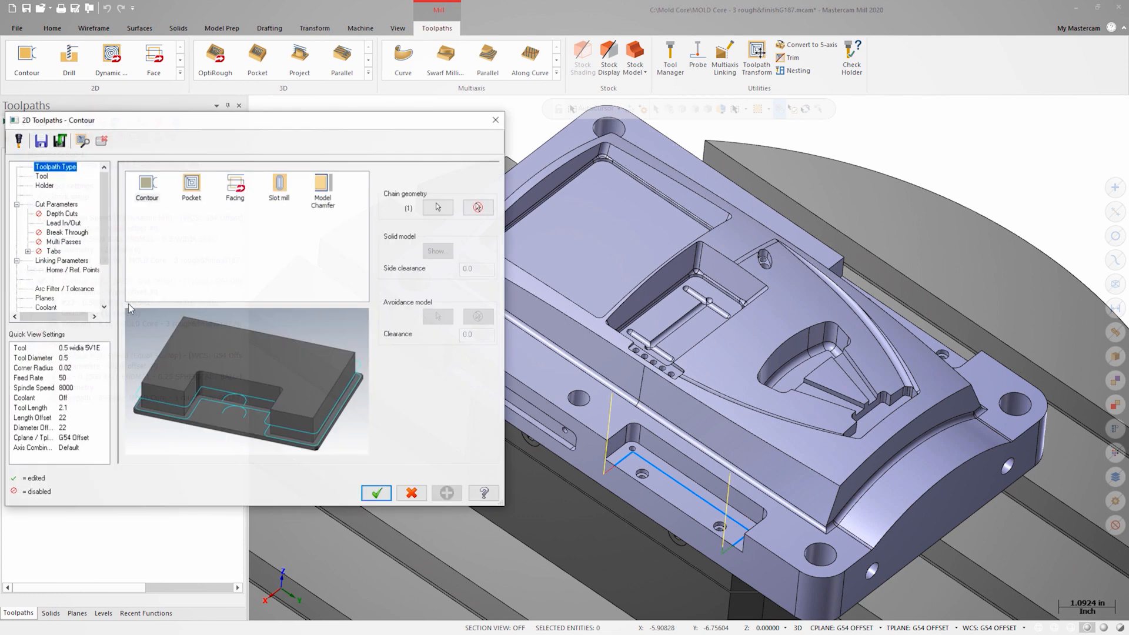
pyautogui.scroll(-2, 88, 294)
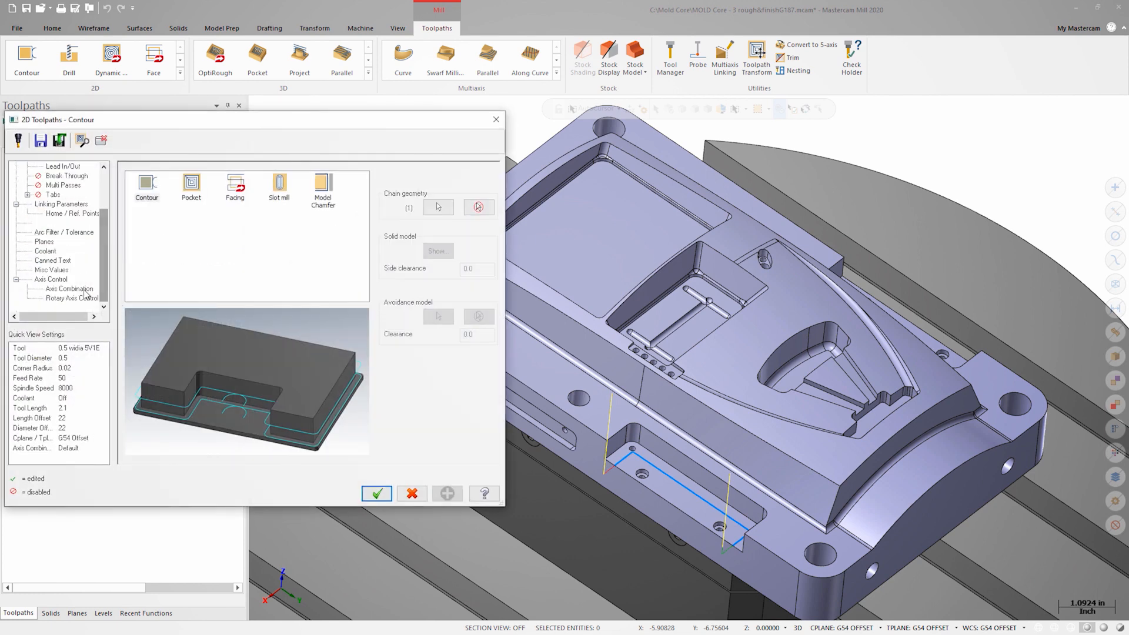
pyautogui.click(62, 272)
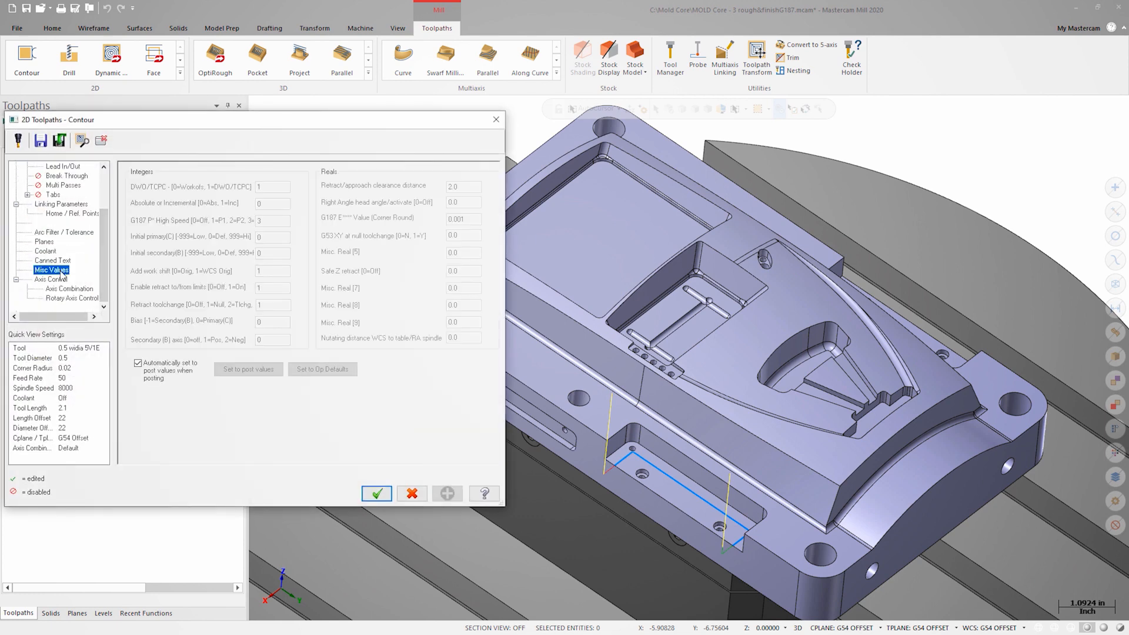
pyautogui.click(139, 363)
pyautogui.doubleClick(264, 221)
pyautogui.write('2')
pyautogui.doubleClick(467, 220)
pyautogui.write('.025')
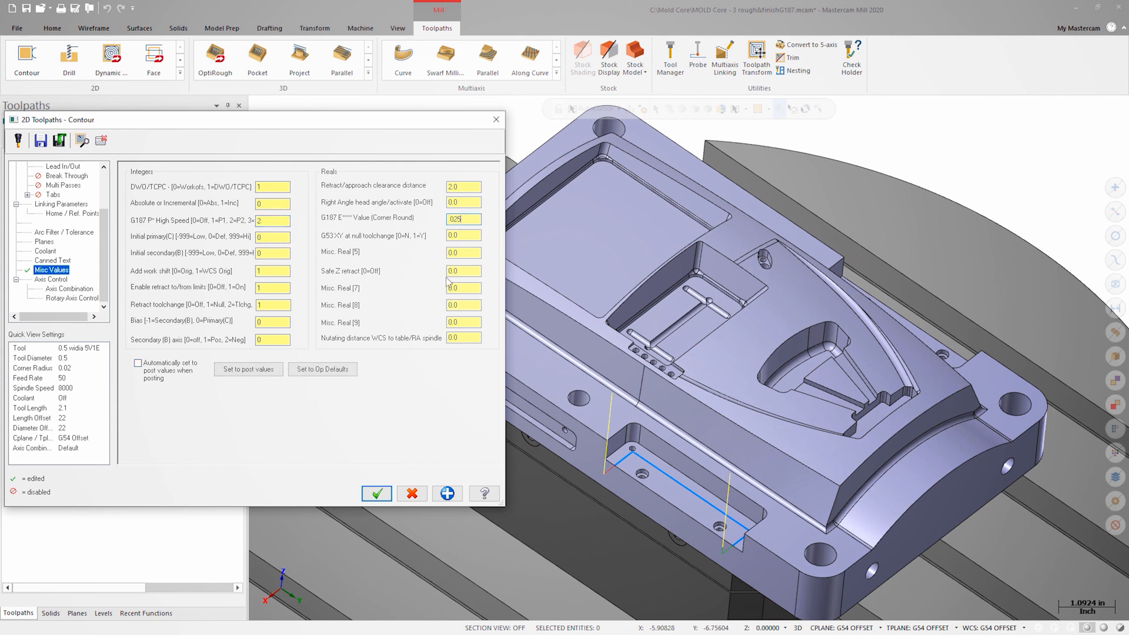
pyautogui.click(377, 495)
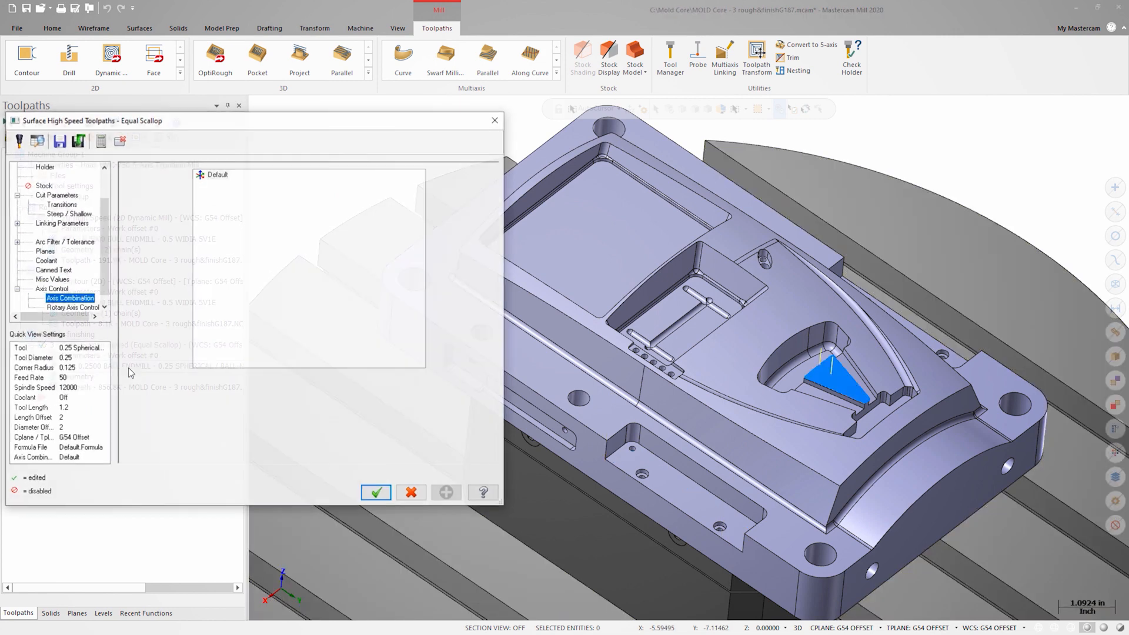
# Review the miscellaneous values of the Equal Scallop surface finishing operation.
pyautogui.click(64, 279)
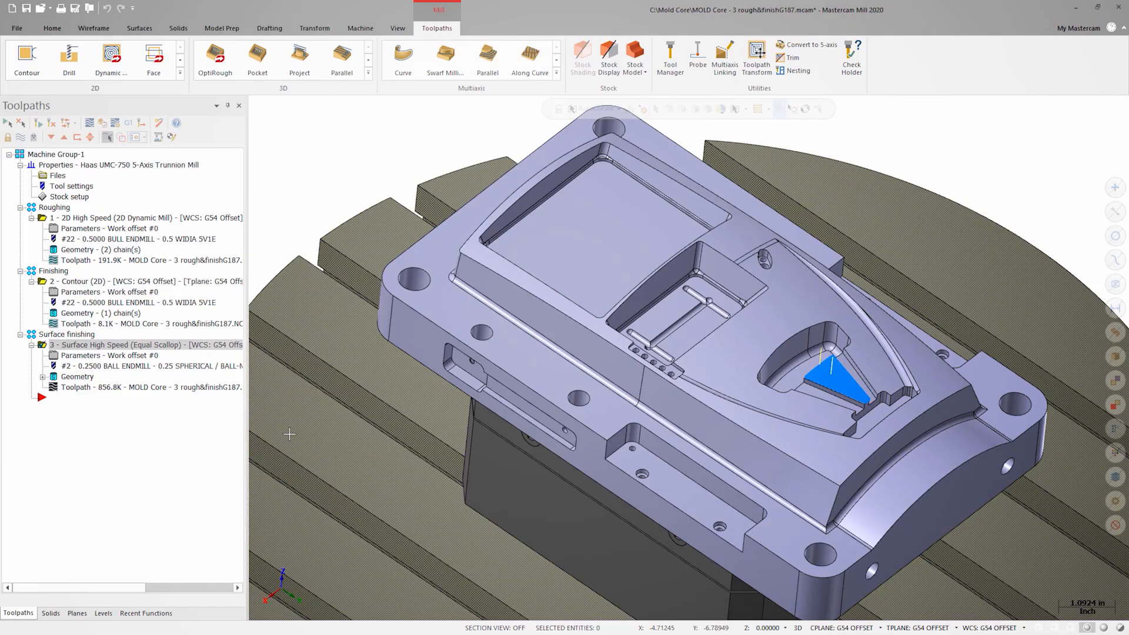
# Select the Dynamic Mill, Equal Scallop and 2D Contour operations together.
pyautogui.click(70, 218)
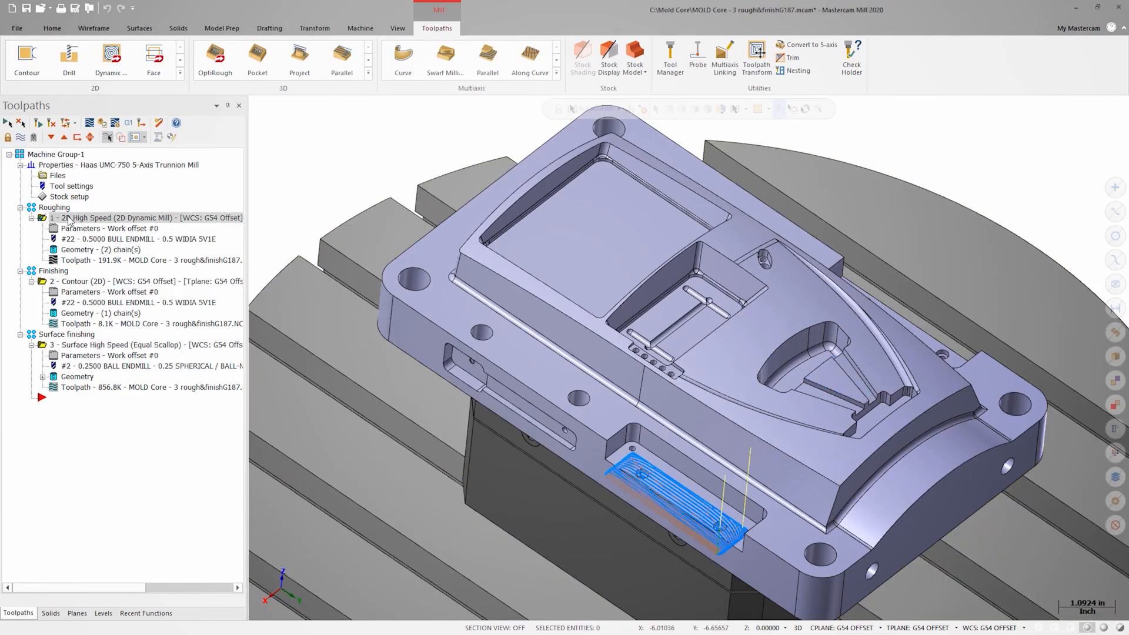
pyautogui.keyDown('ctrl'); pyautogui.click(71, 346); pyautogui.keyUp('ctrl')
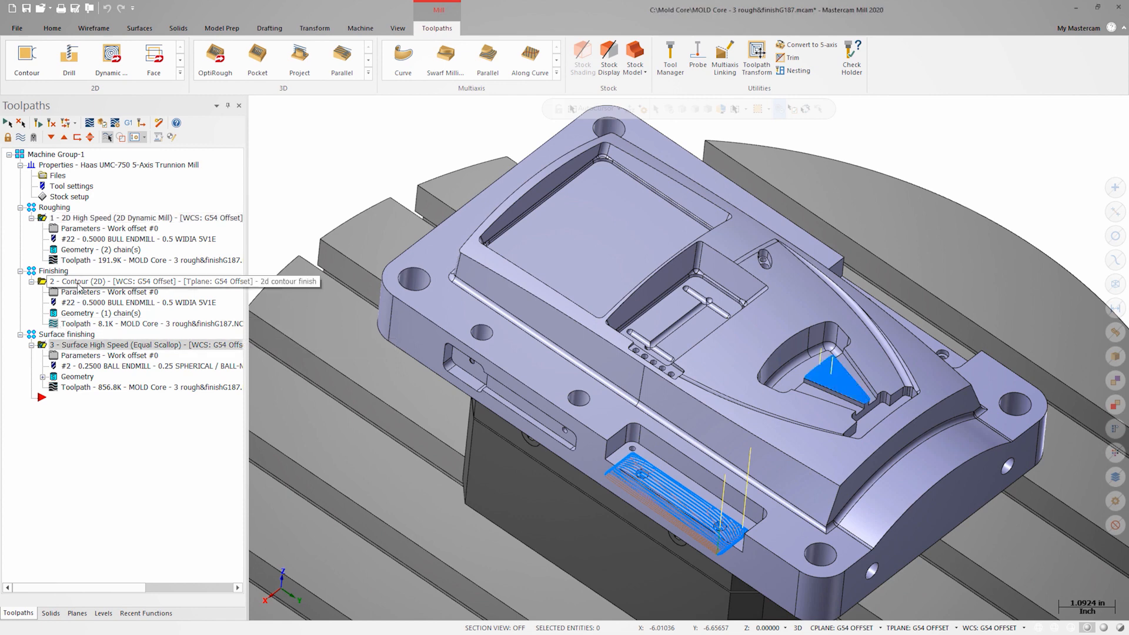
pyautogui.keyDown('ctrl'); pyautogui.click(78, 283); pyautogui.keyUp('ctrl')
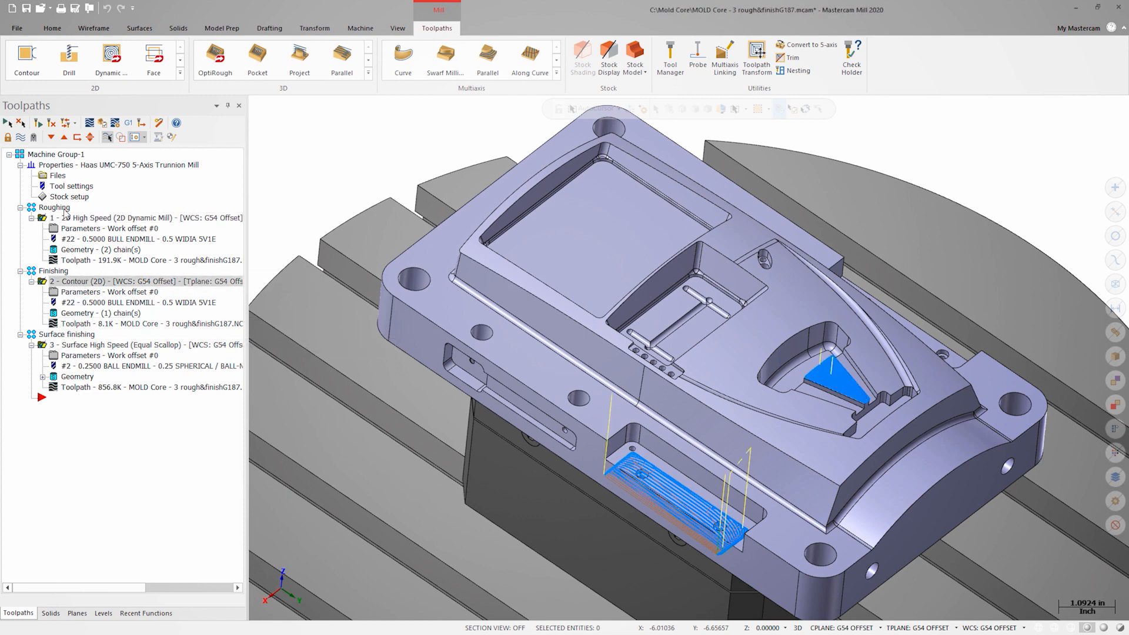
# Examine the miscellaneous values available in the common parameters of the selected operations, and leave without applying changes.
pyautogui.rightClick(86, 350)
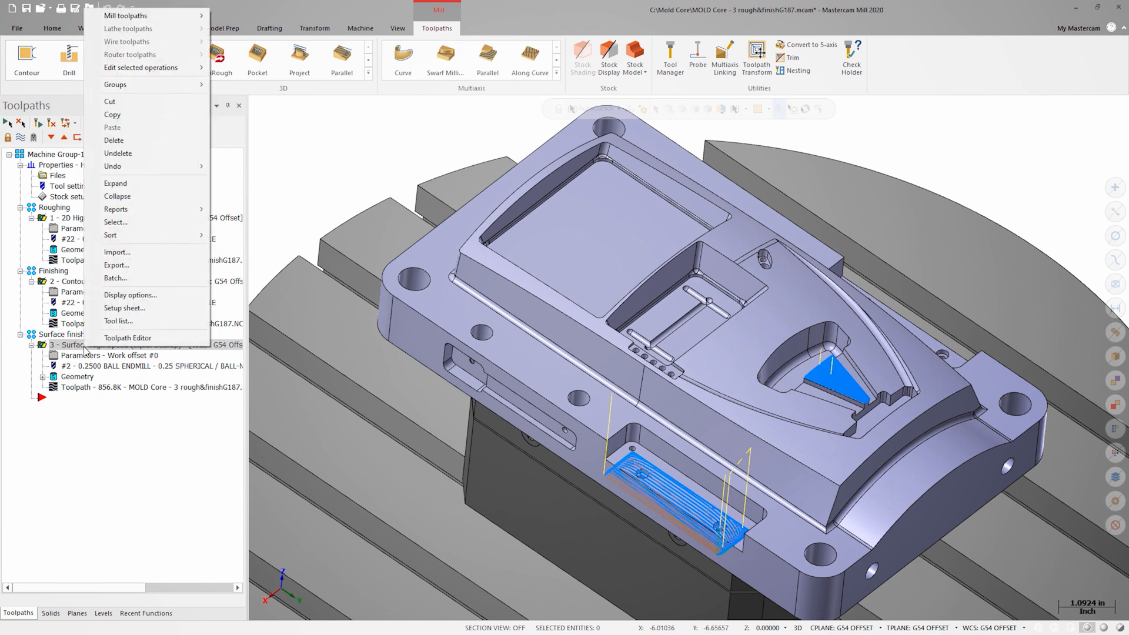
pyautogui.moveTo(192, 72)
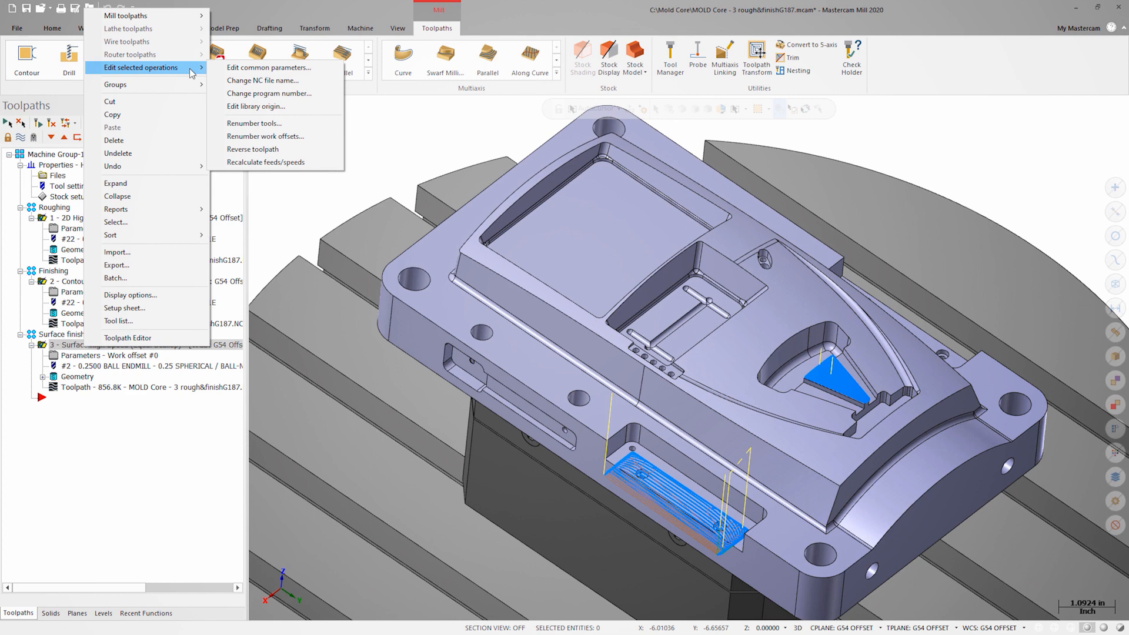
pyautogui.click(235, 68)
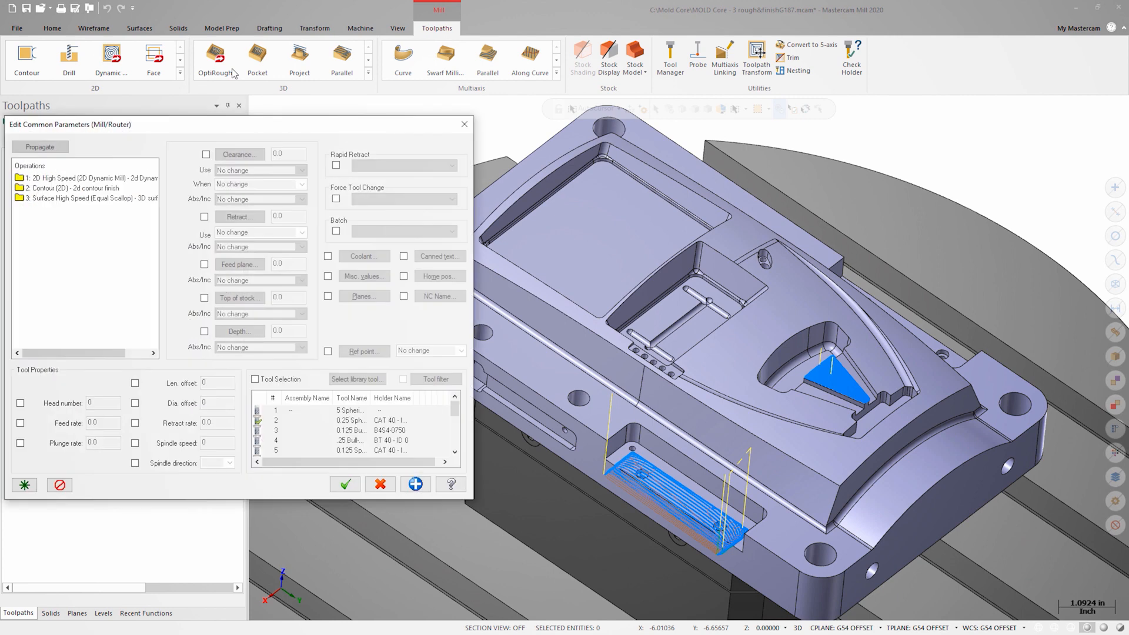
pyautogui.click(333, 276)
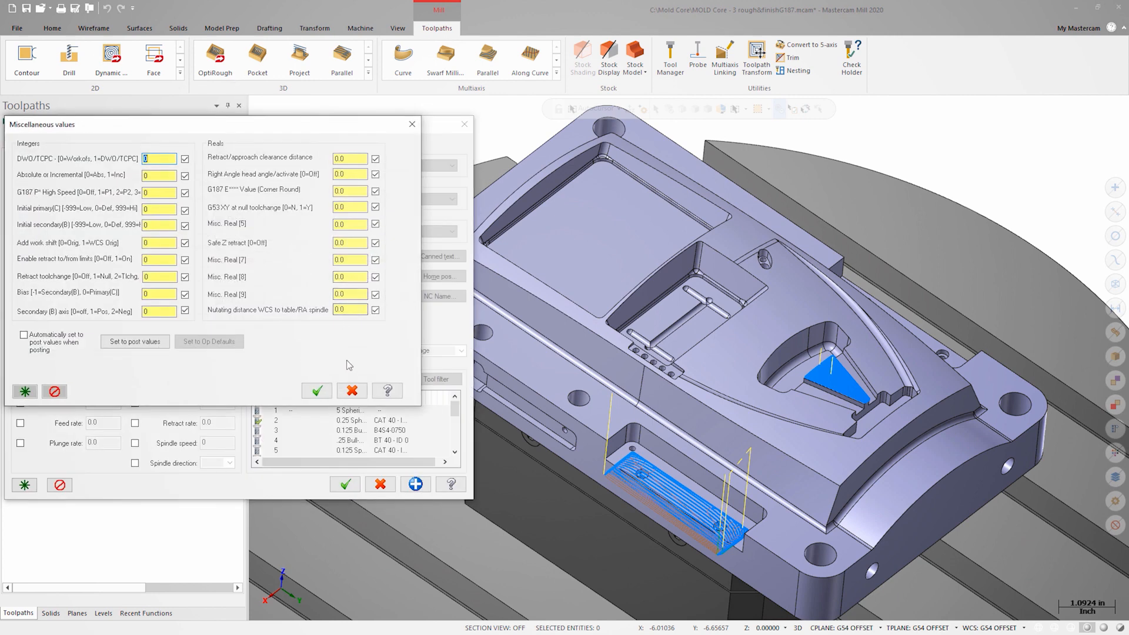
pyautogui.click(352, 391)
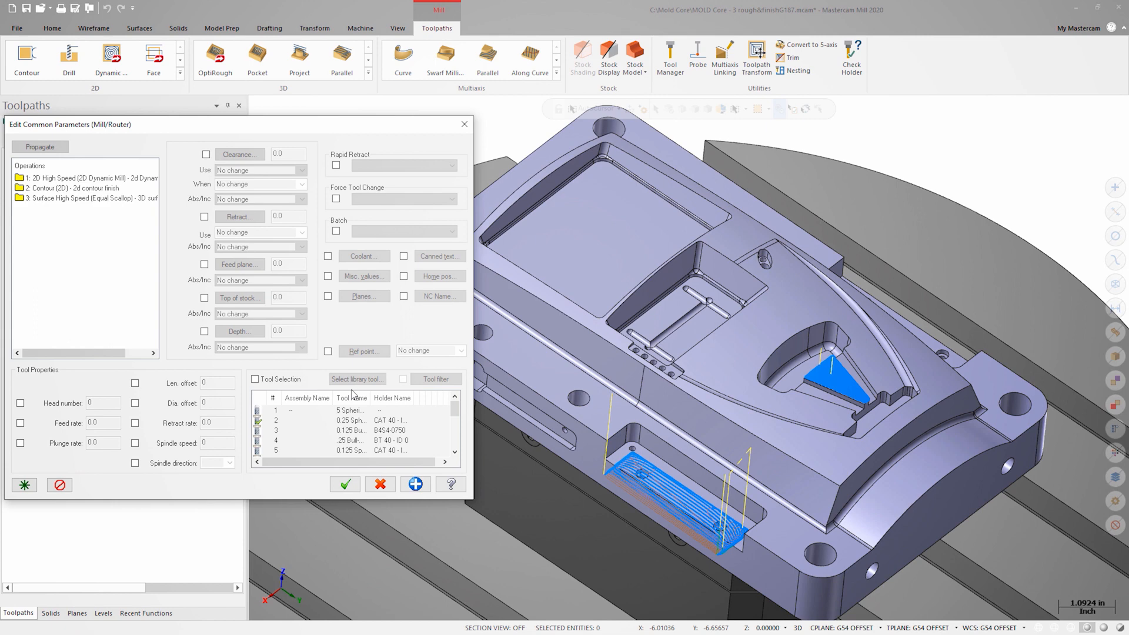
pyautogui.click(379, 485)
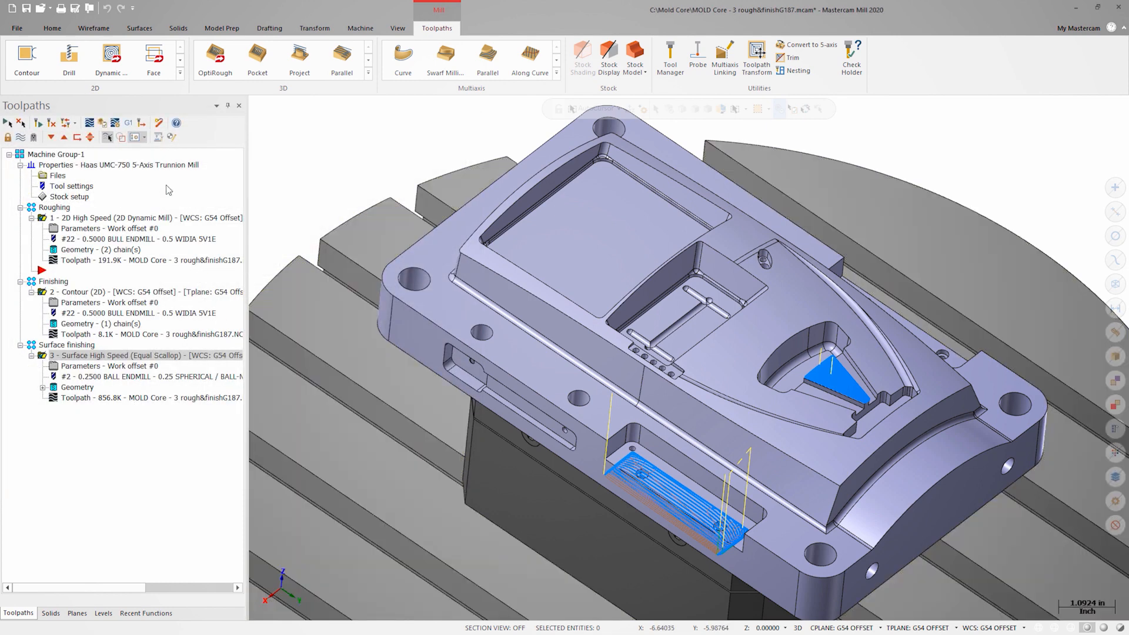
# Post-process the selected operations and save the NC file as MOLD Core - 3 rough&finishG187.NC.
pyautogui.click(128, 124)
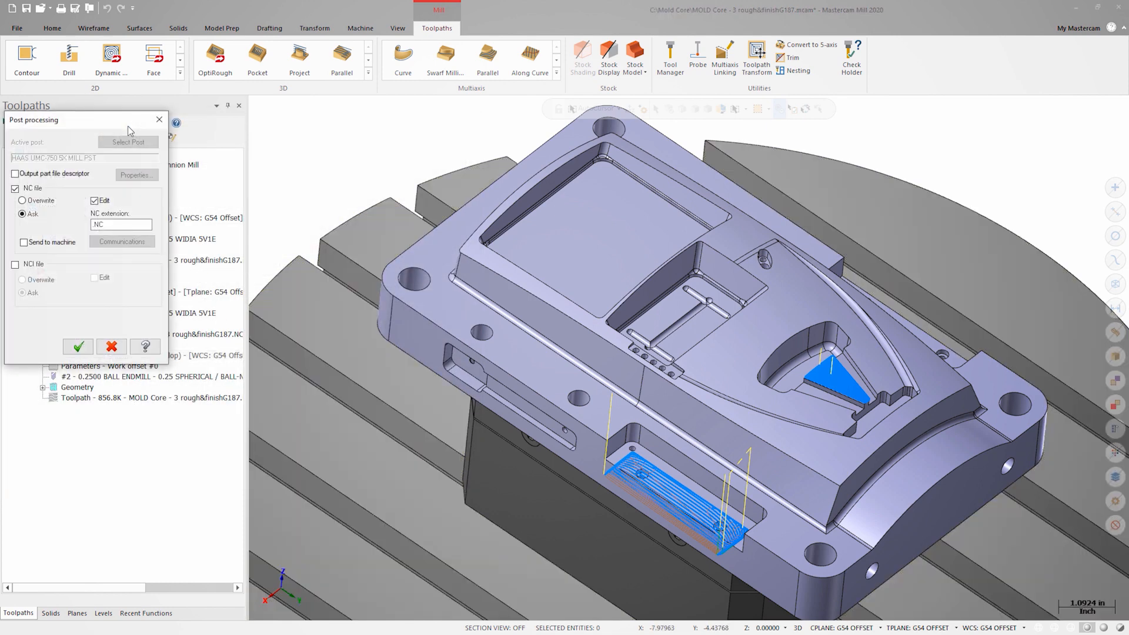
pyautogui.click(79, 347)
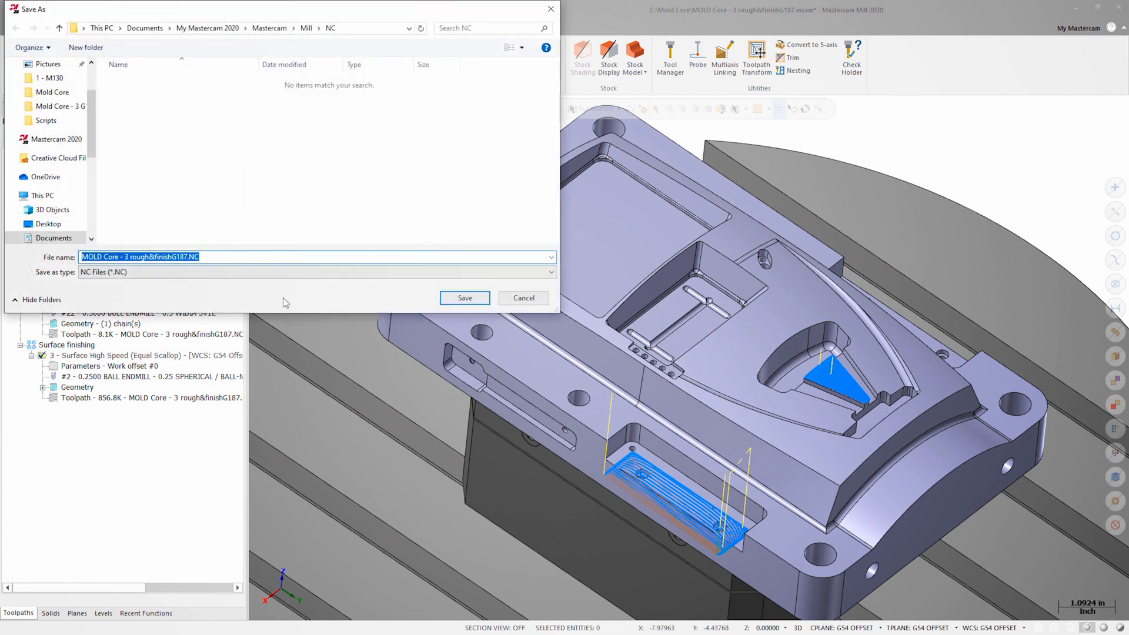
pyautogui.click(464, 298)
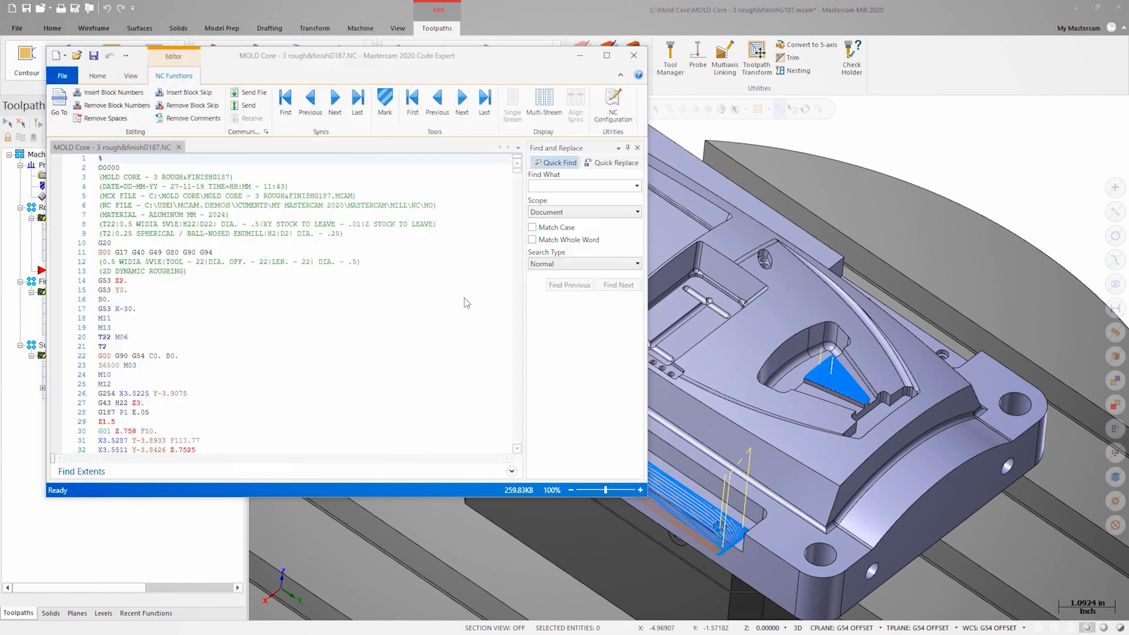
# Search the posted NC program for g187 and go through its occurrences in the roughing, contour finishing and surface finishing sections.
pyautogui.click(609, 187)
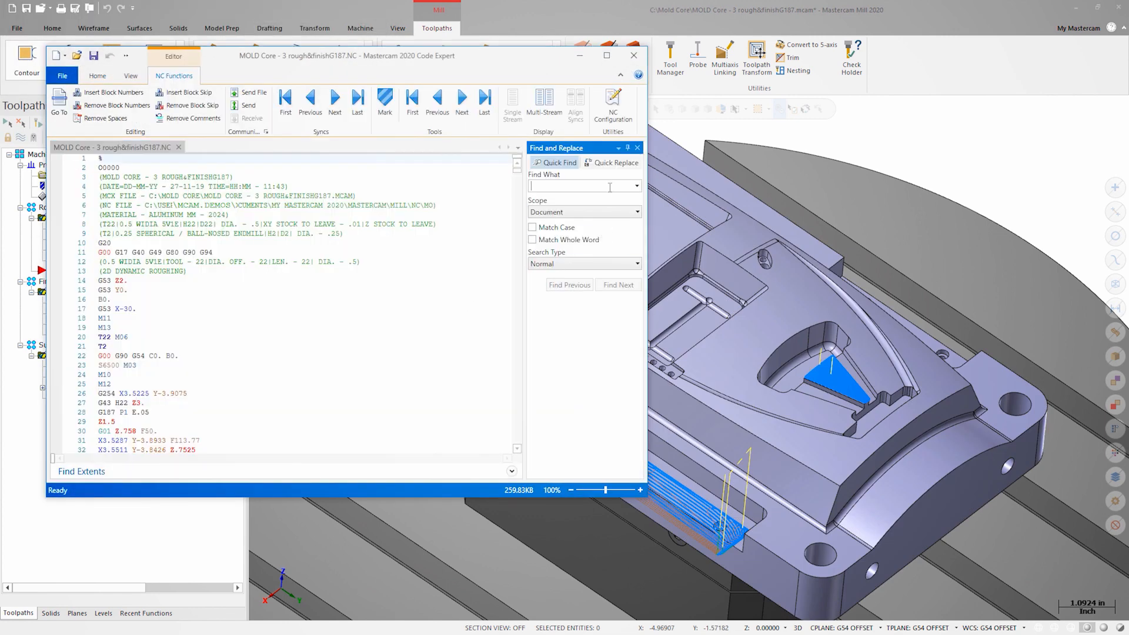
pyautogui.write('g187')
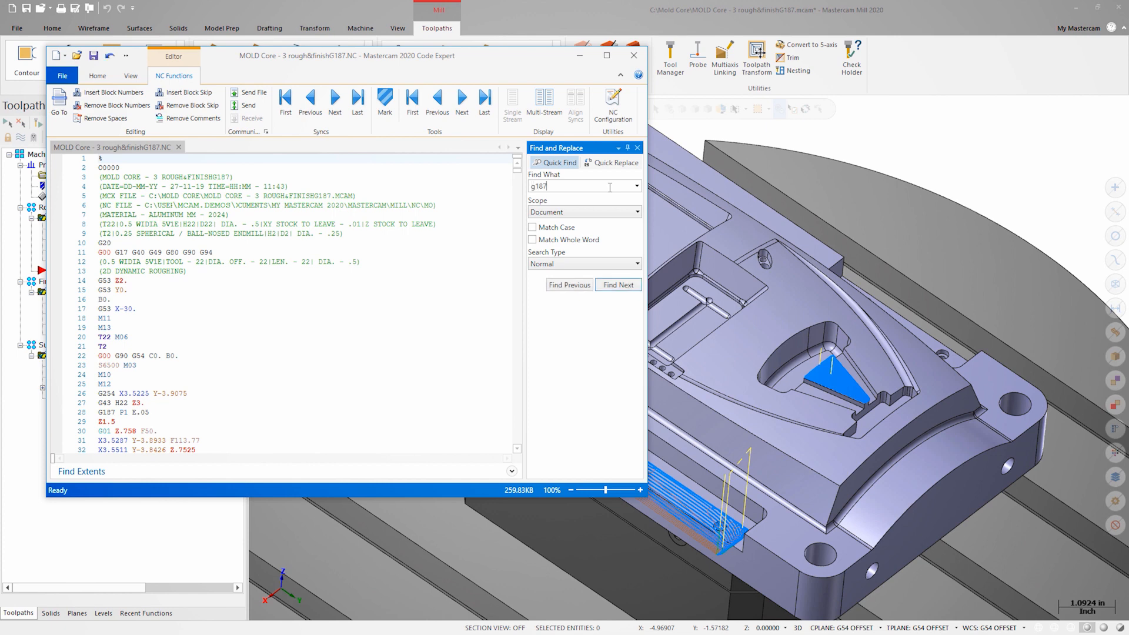
pyautogui.click(625, 285)
pyautogui.click(626, 285)
pyautogui.click(626, 285)
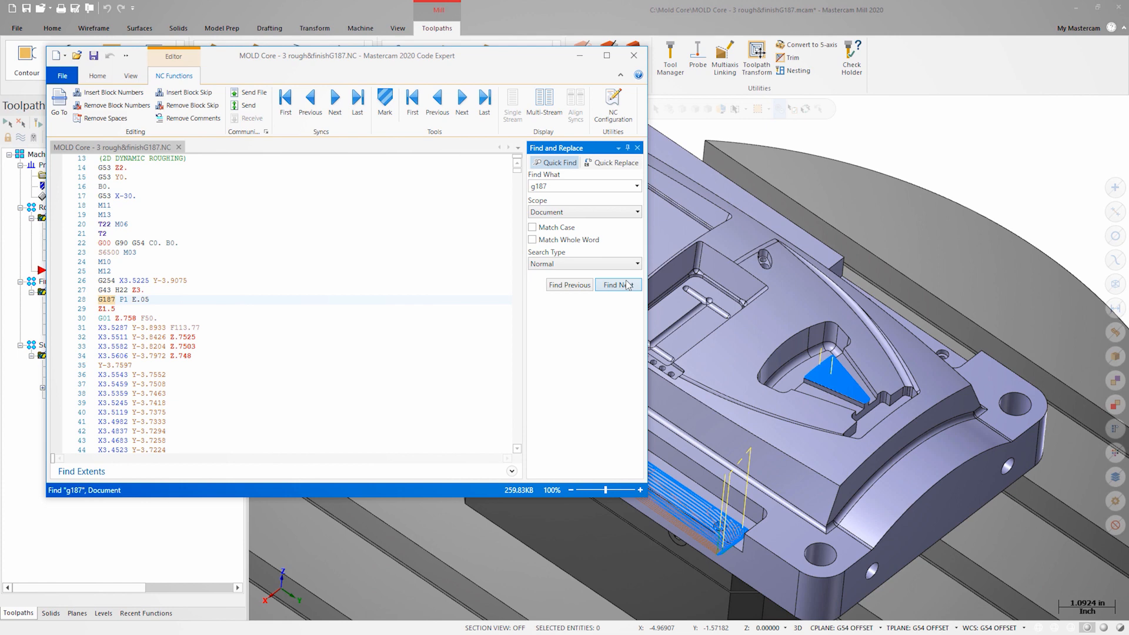
pyautogui.click(626, 286)
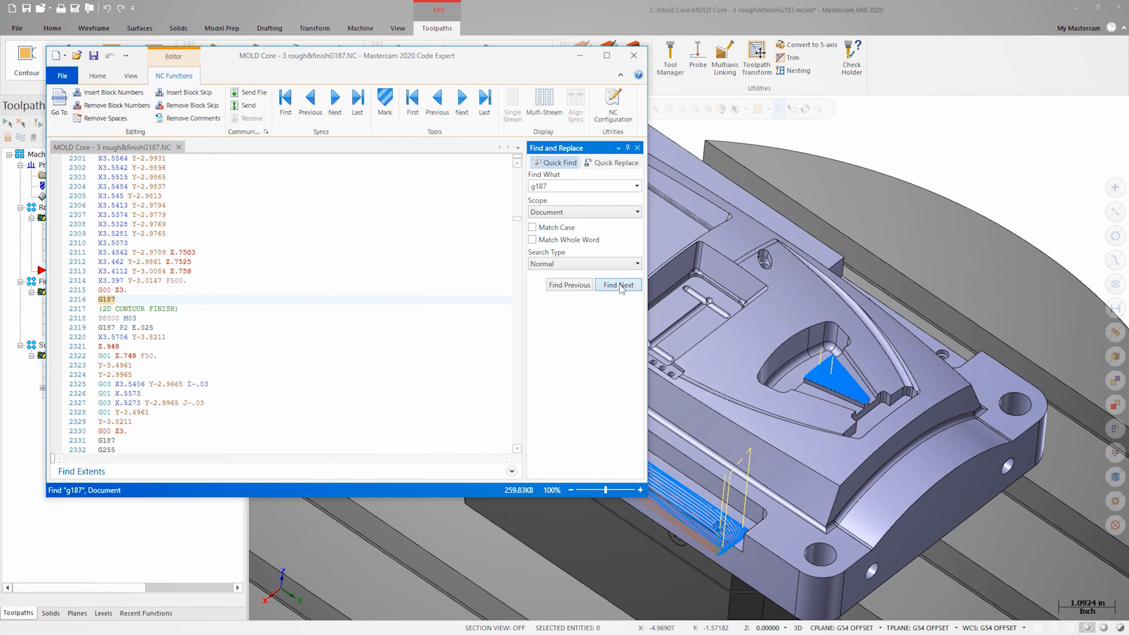
pyautogui.click(620, 287)
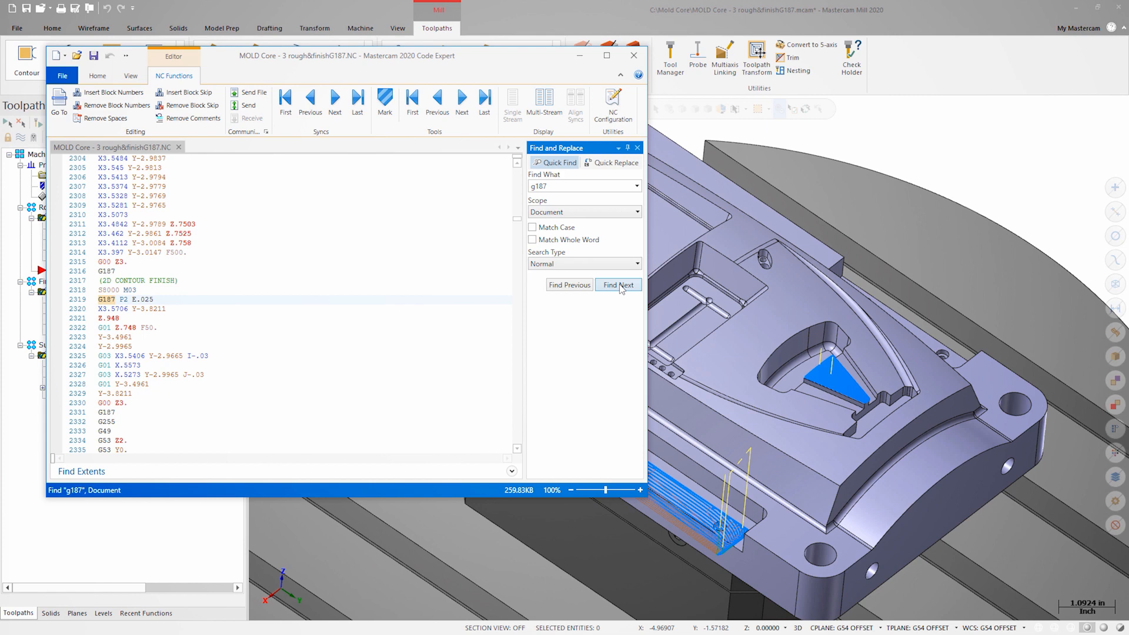
pyautogui.click(620, 287)
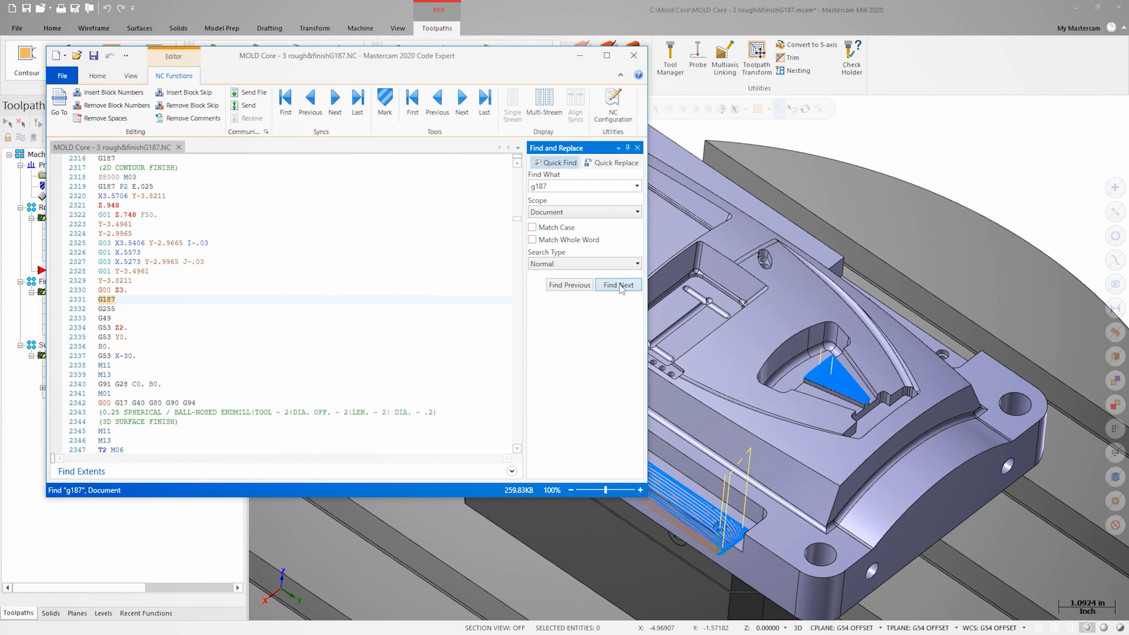
pyautogui.click(620, 286)
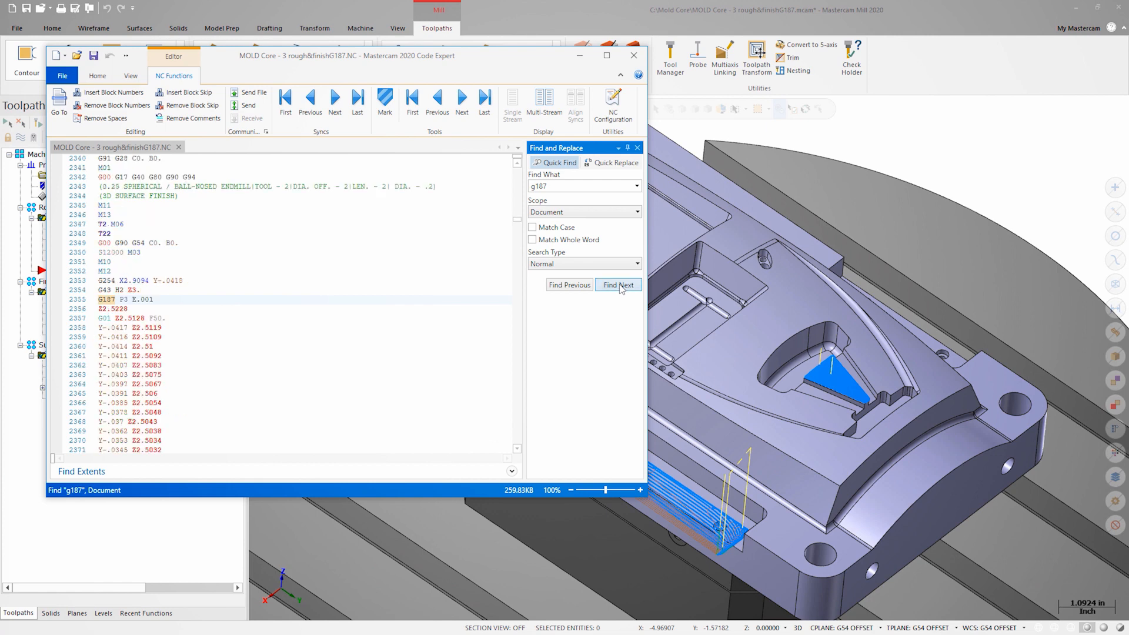